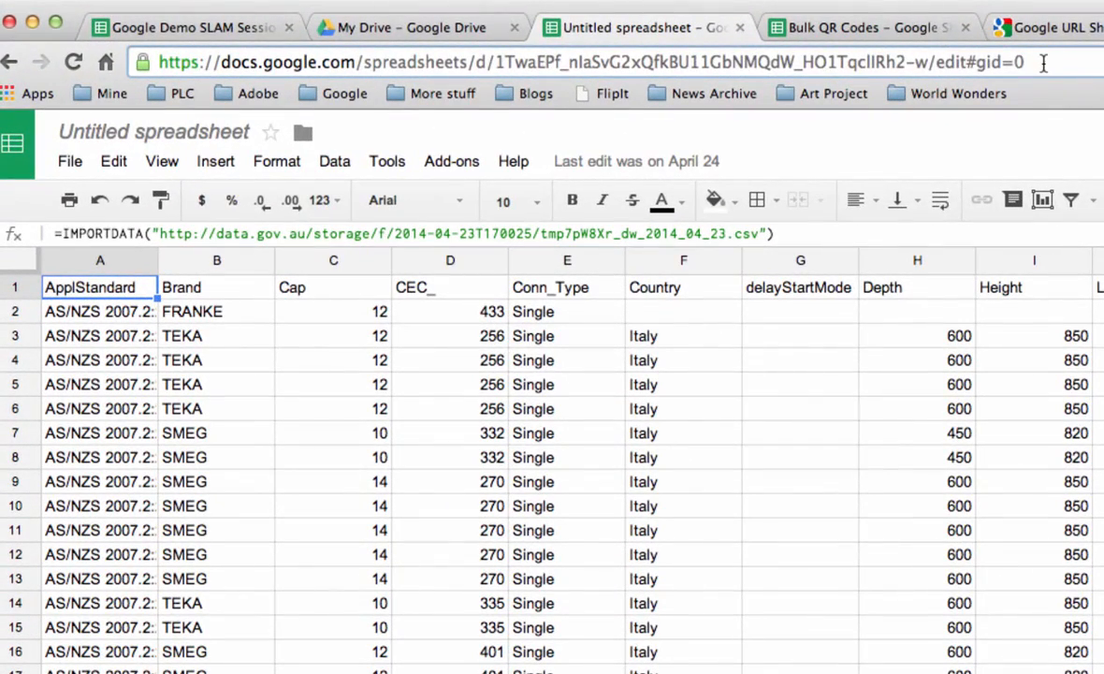
Step: Copy the full web address of the untitled spreadsheet with the imported data
left_click_drag(545, 32, 413, 29)
left_click_drag(791, 55, 141, 61)
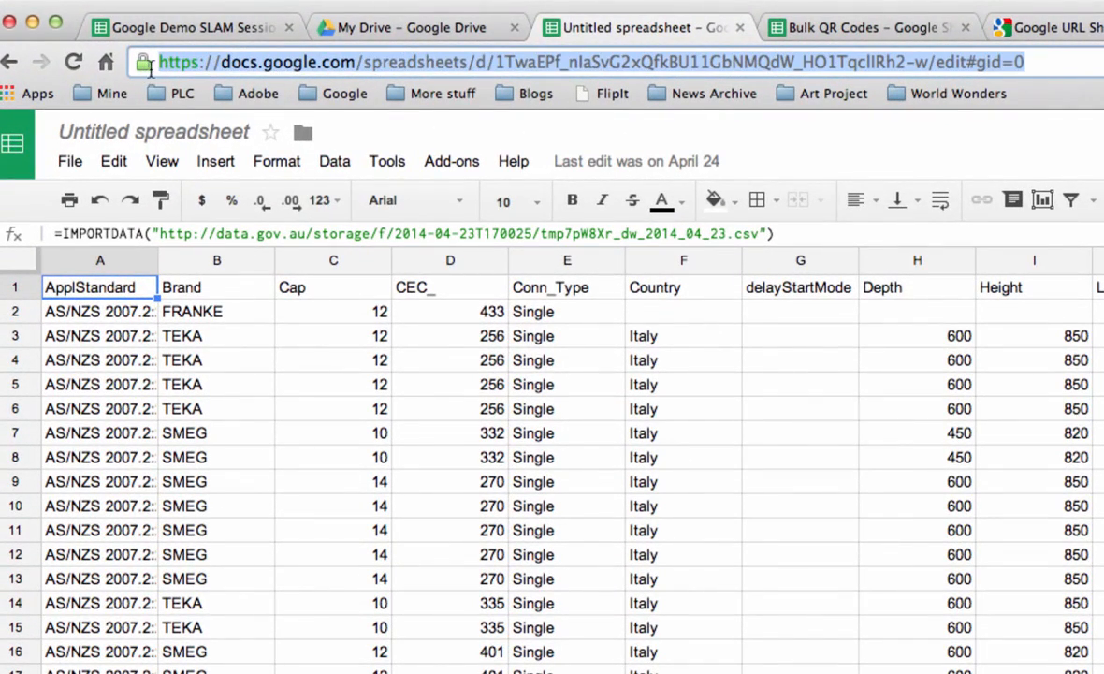
right_click(397, 62)
left_click(430, 96)
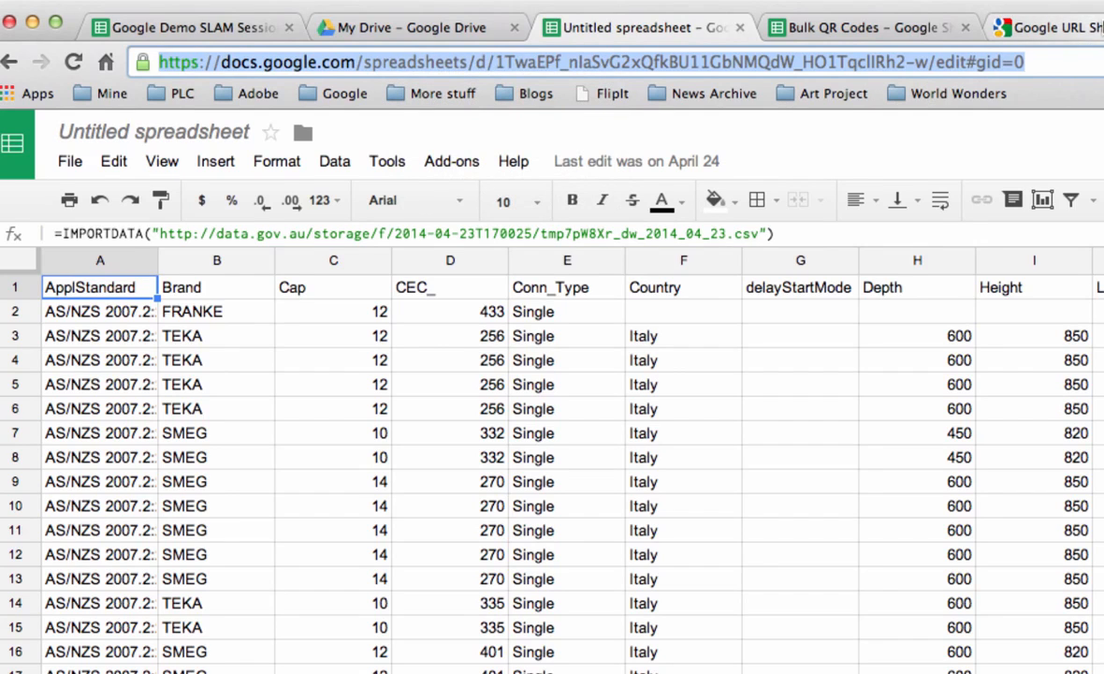
Step: Open goo.gl in a new tab and create a short URL from the copied spreadsheet address
key("ctrl+t")
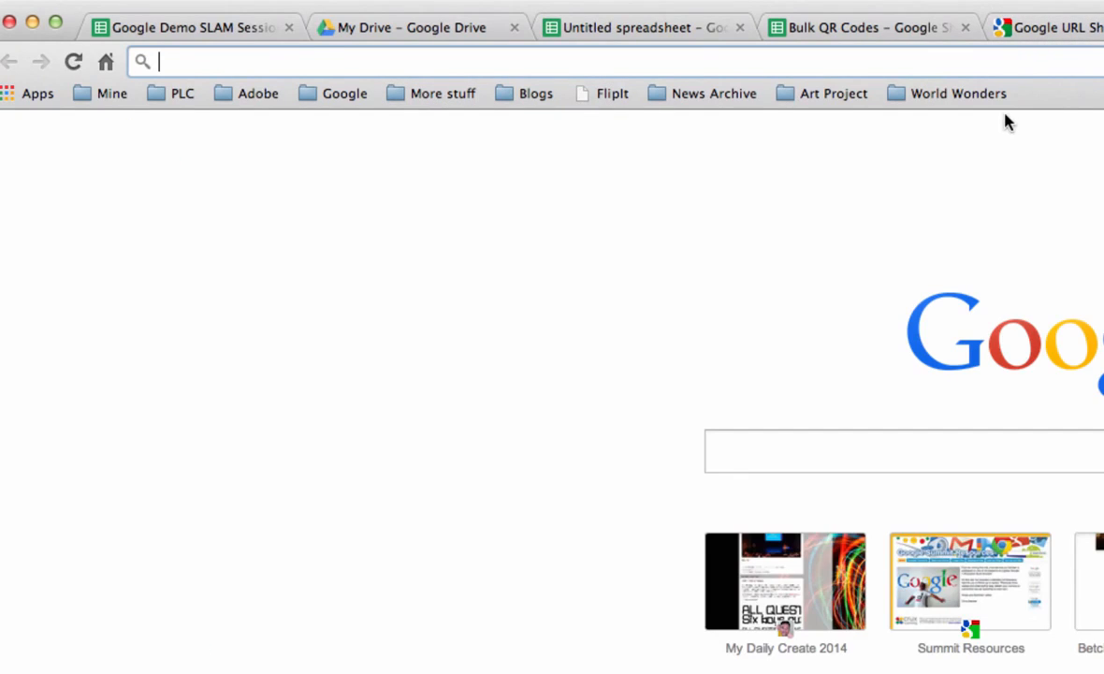
type("goo.gl")
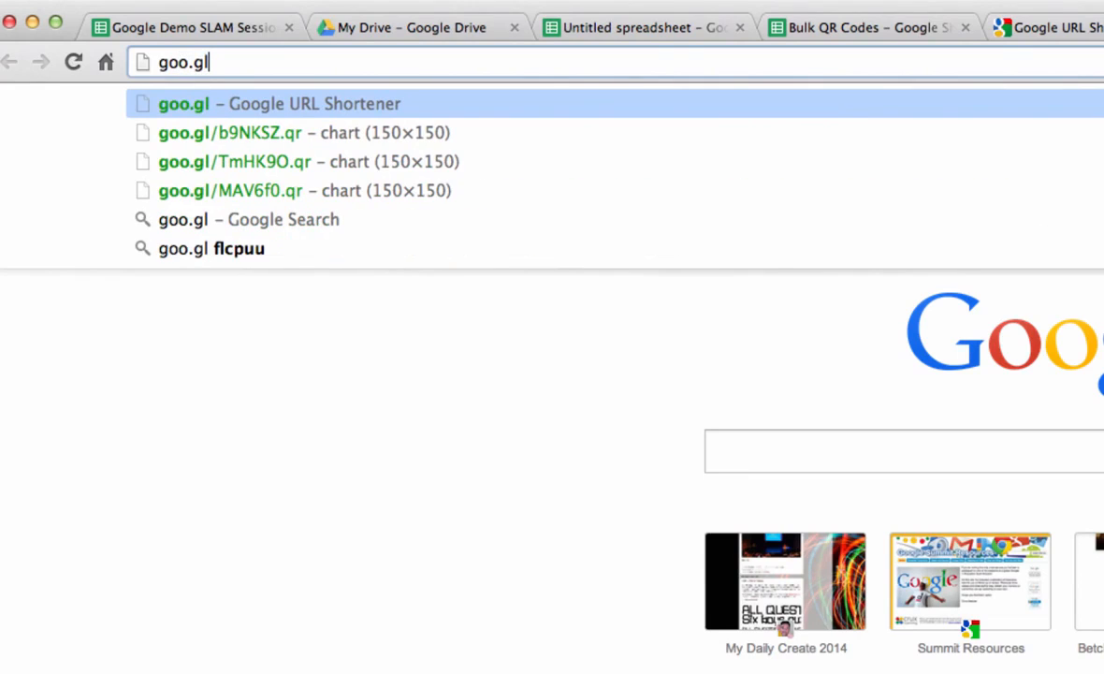
key("Return")
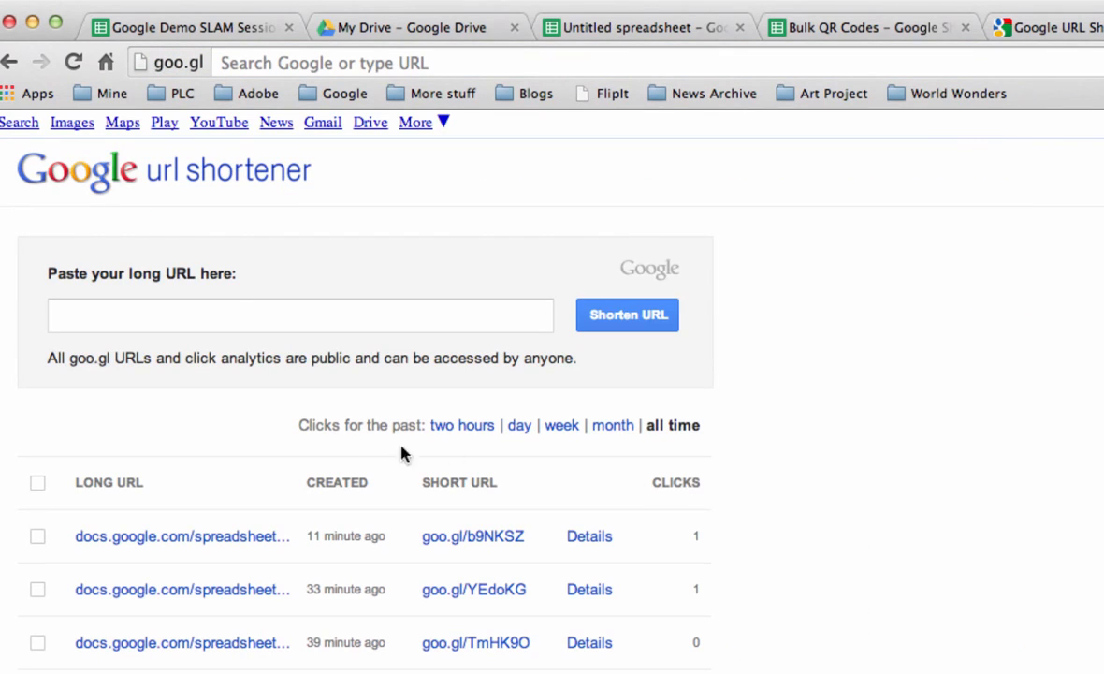
left_click(224, 312)
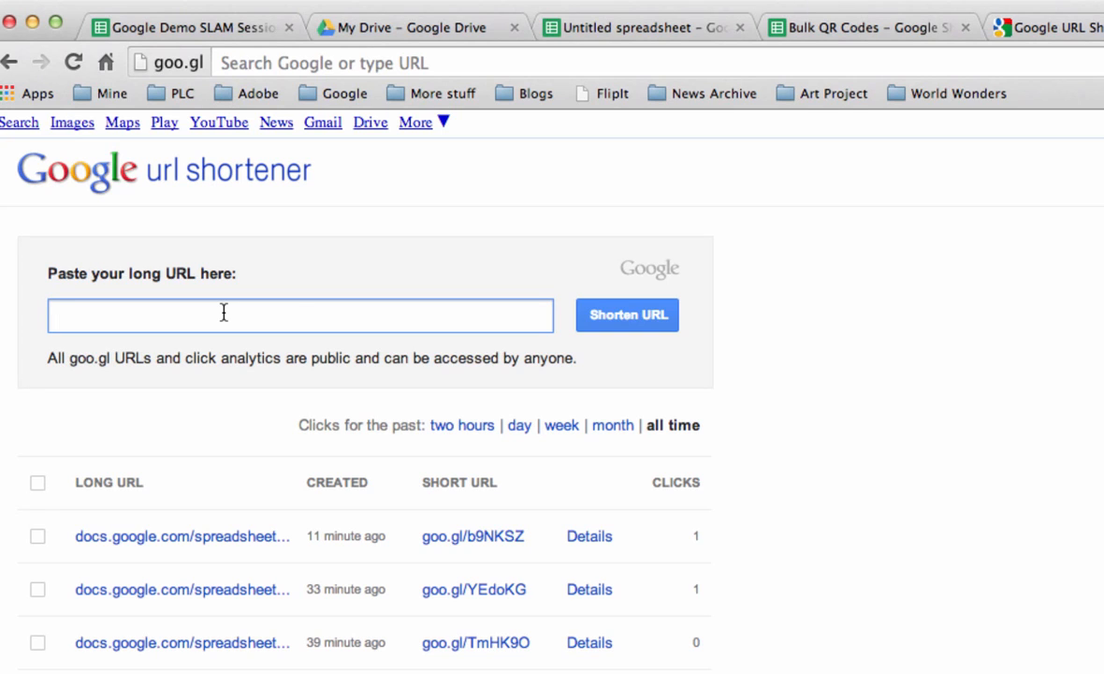
key("super+v")
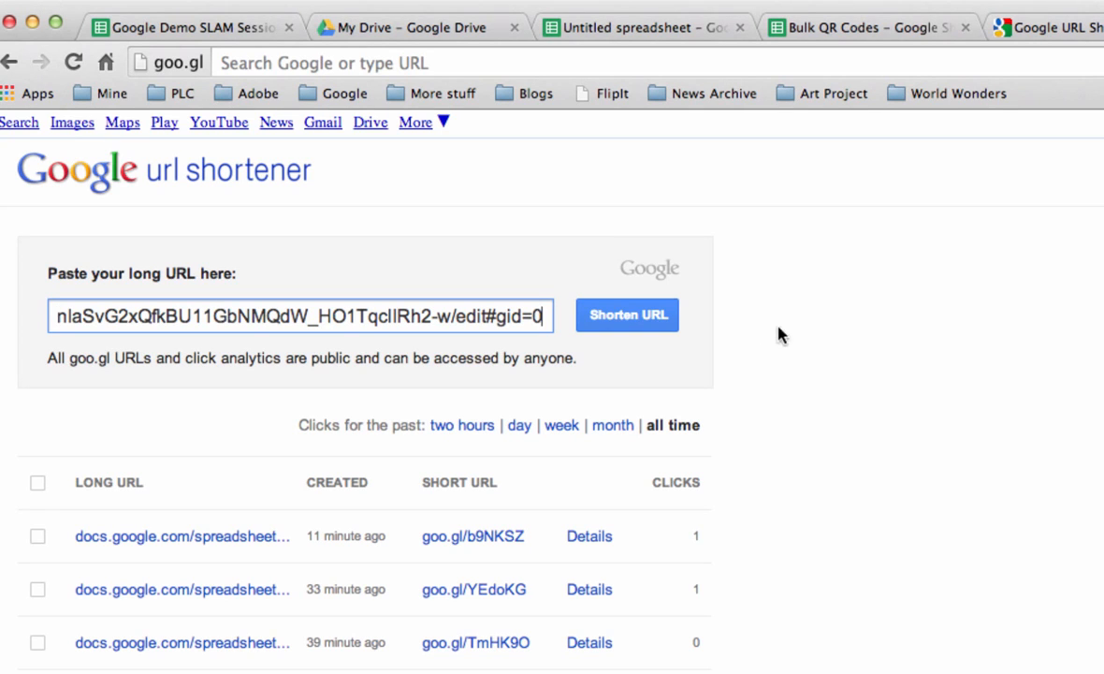
left_click(645, 316)
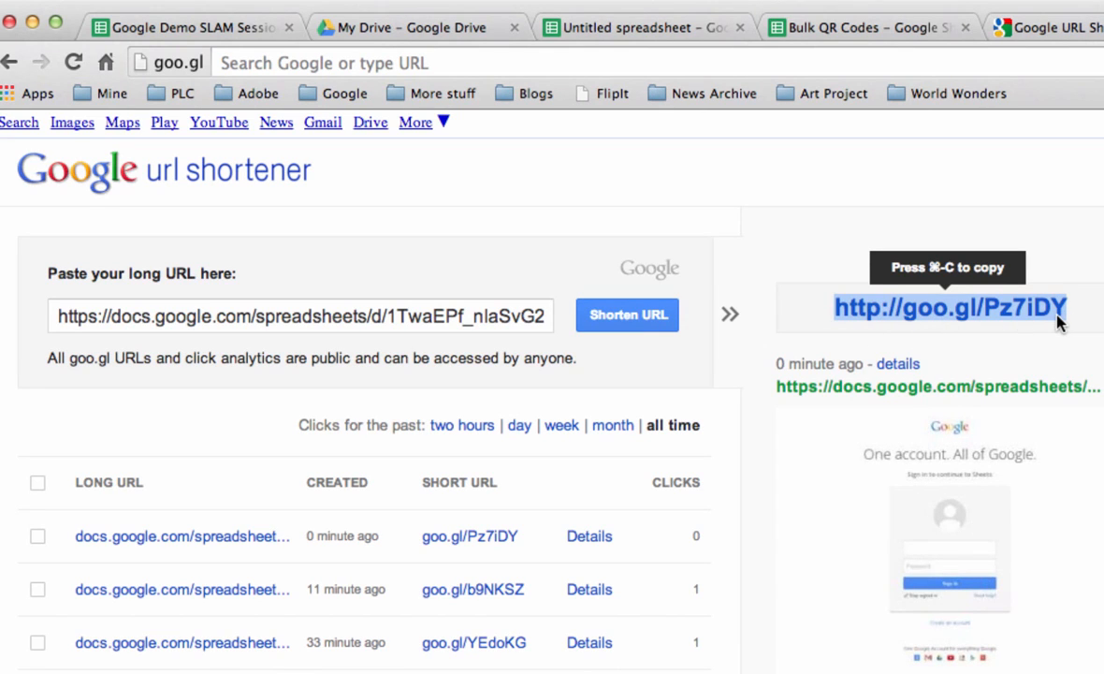
left_click(855, 19)
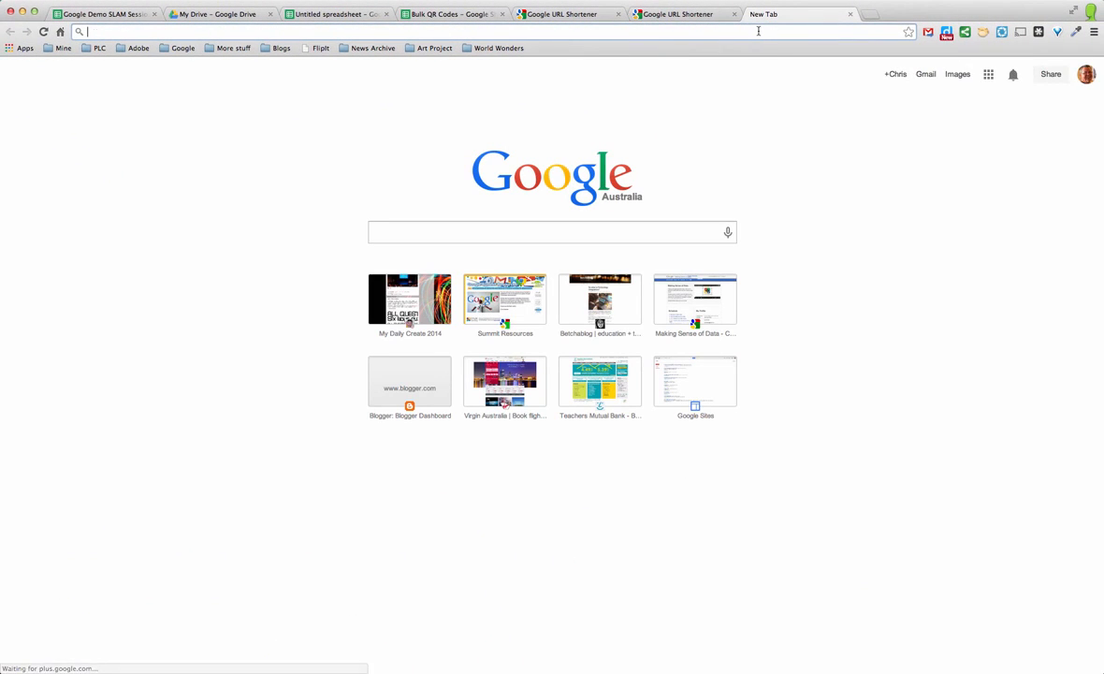
key("super+v")
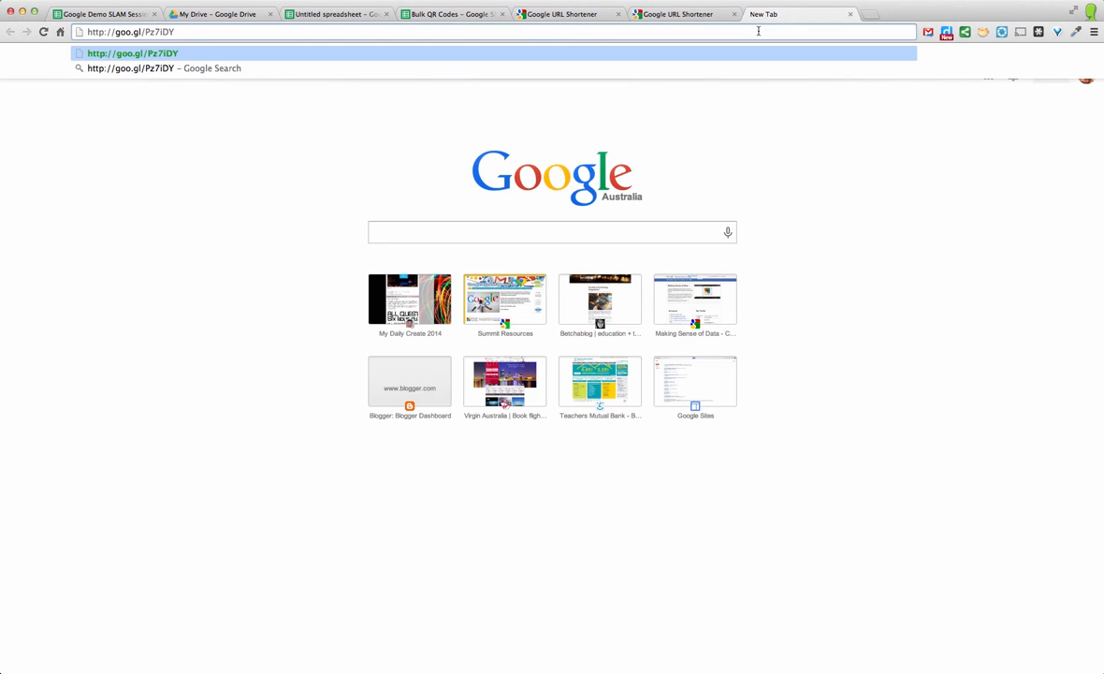
key("Return")
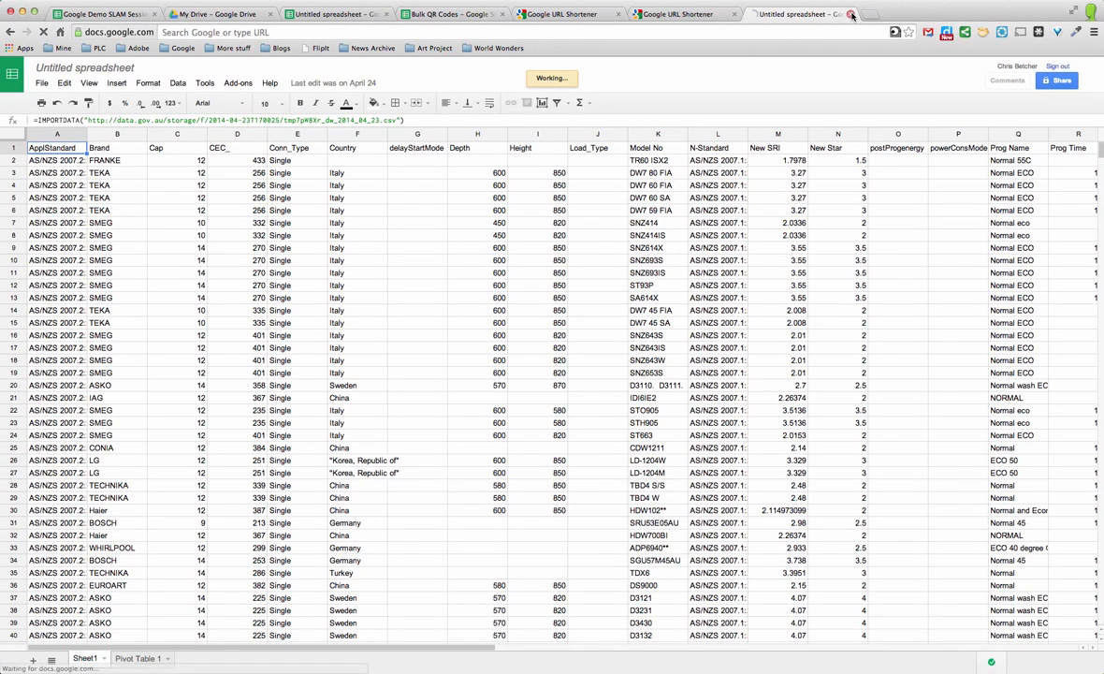
key("super+w")
left_click(764, 15)
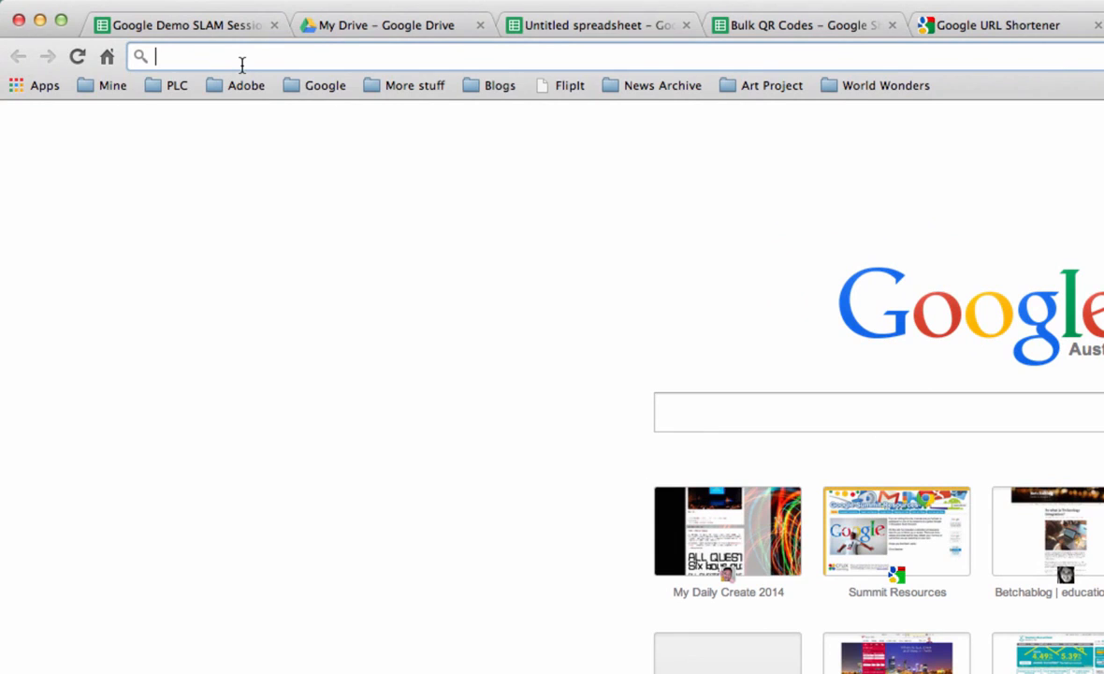
key("super+v")
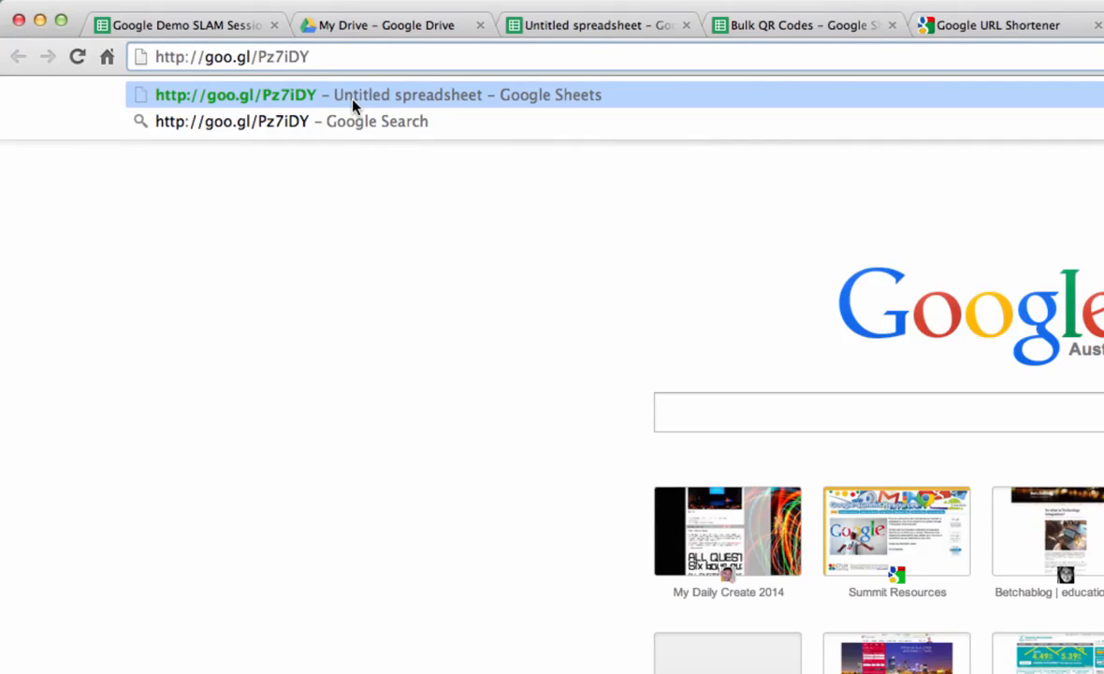
type(".qr")
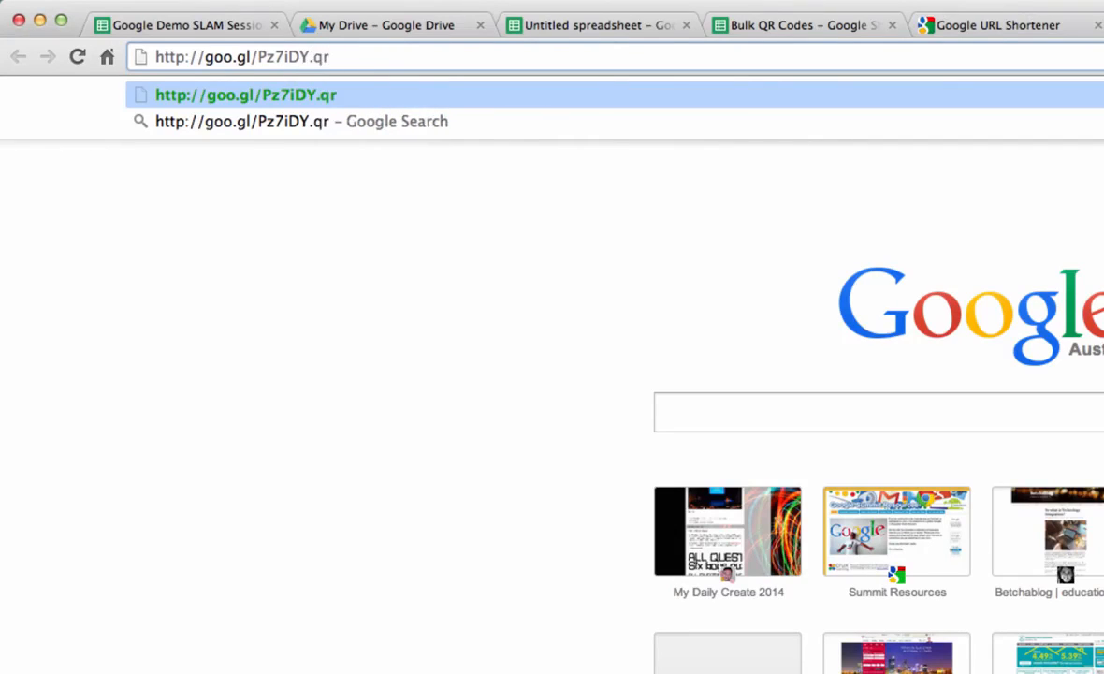
key("Return")
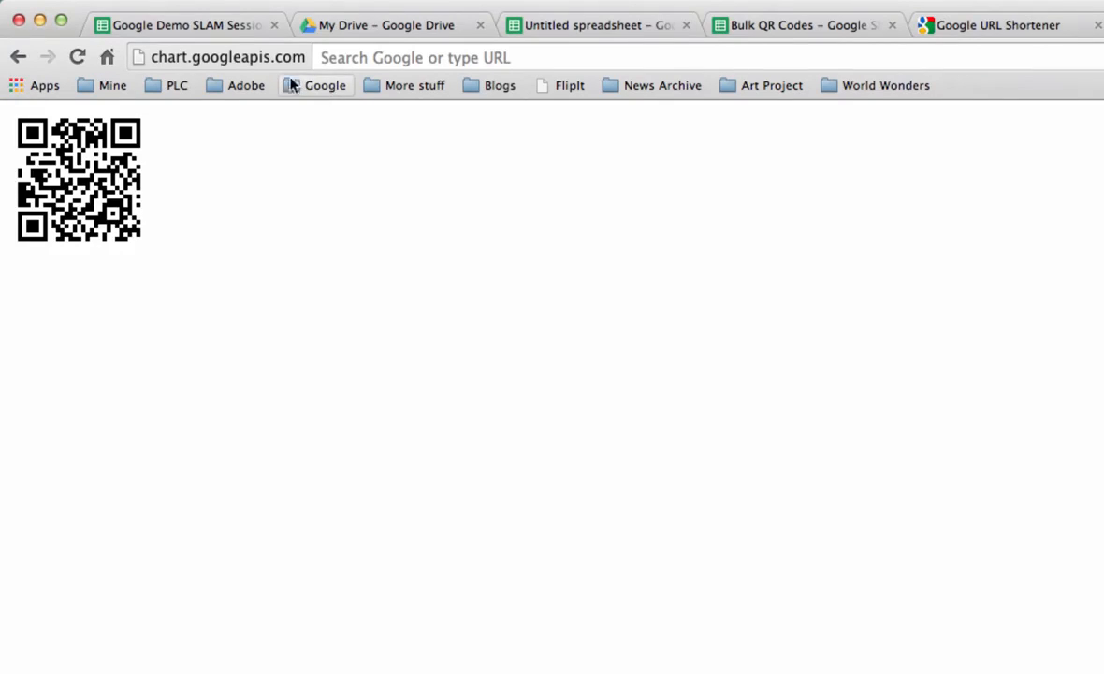
left_click(221, 58)
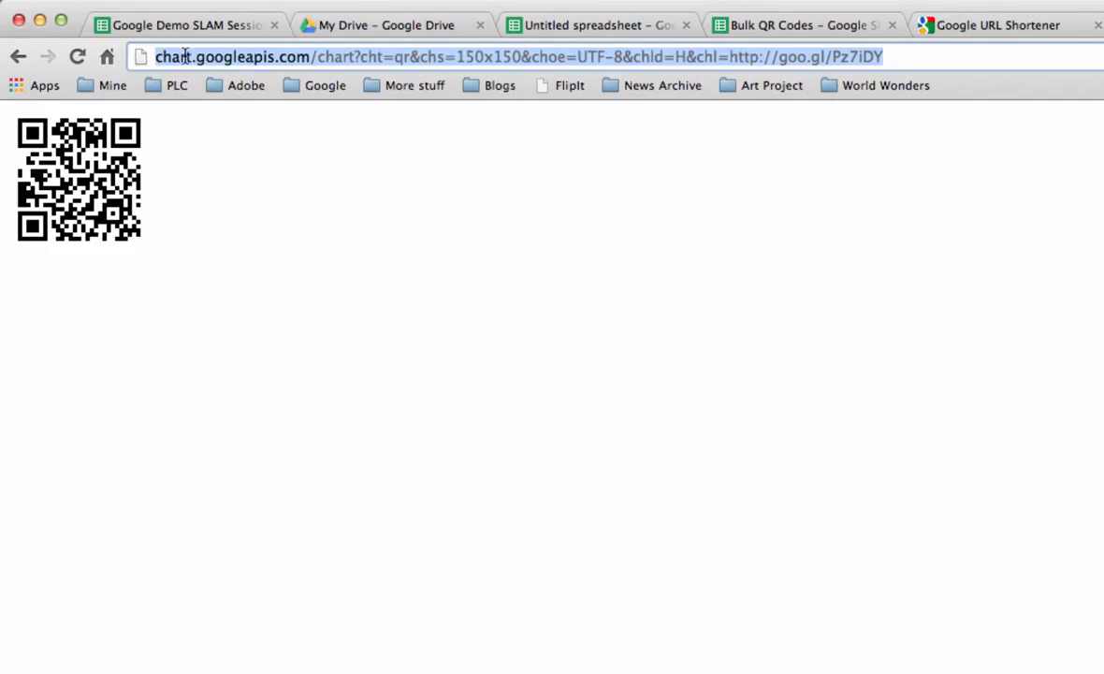
left_click(718, 31)
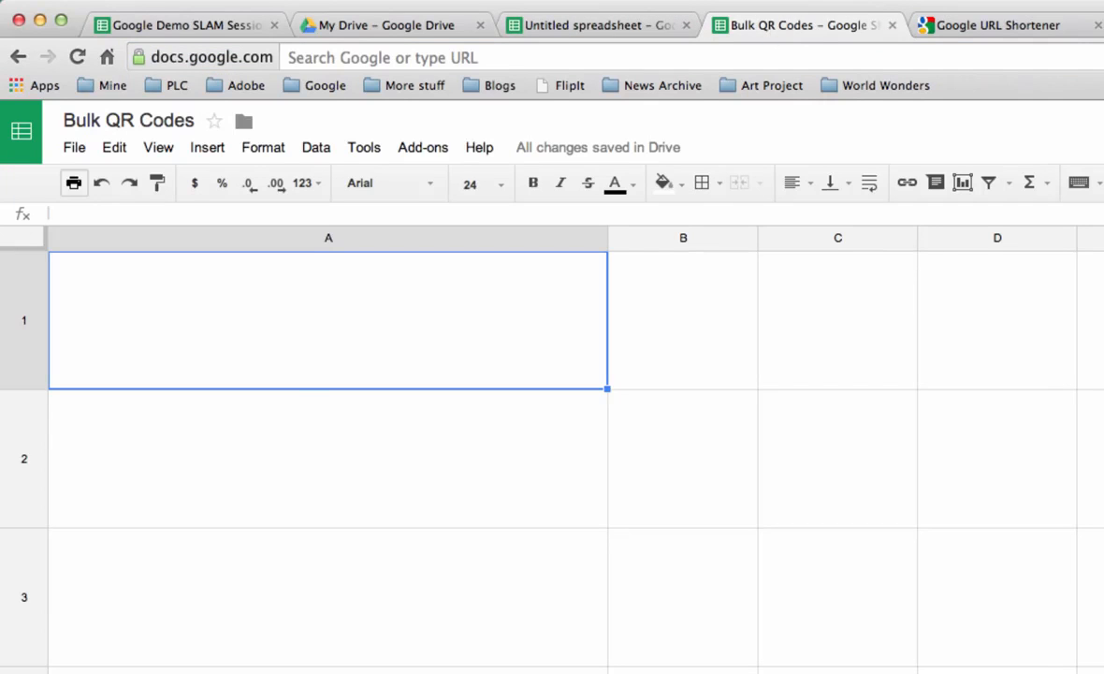
double_click(299, 371)
type("h")
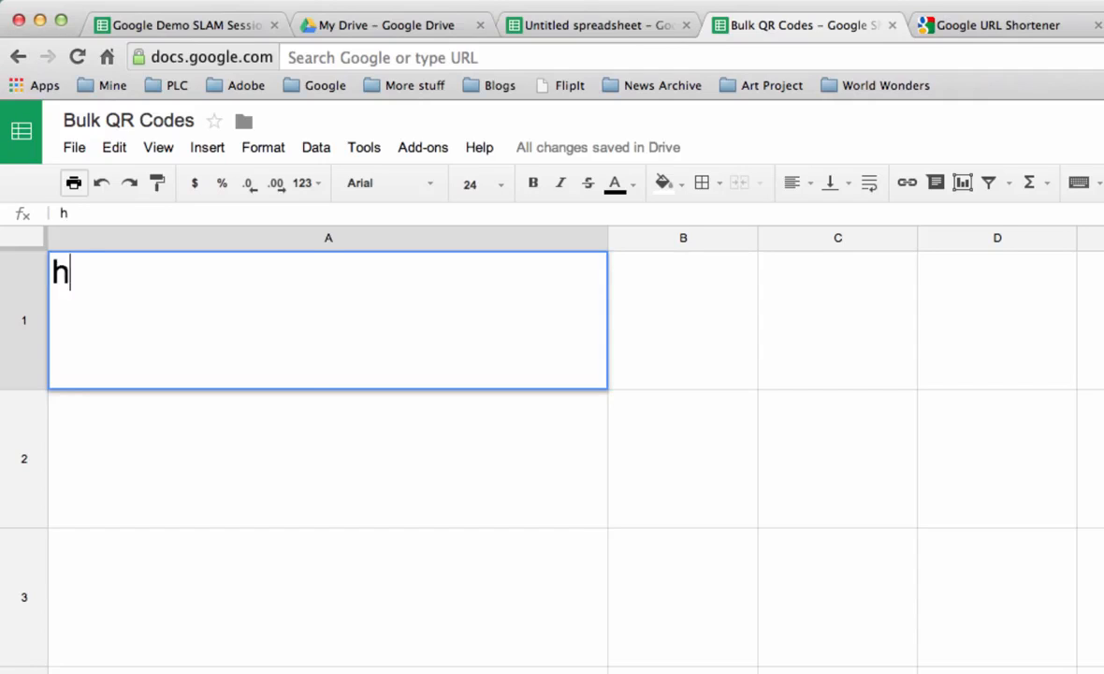
type("ttp://w")
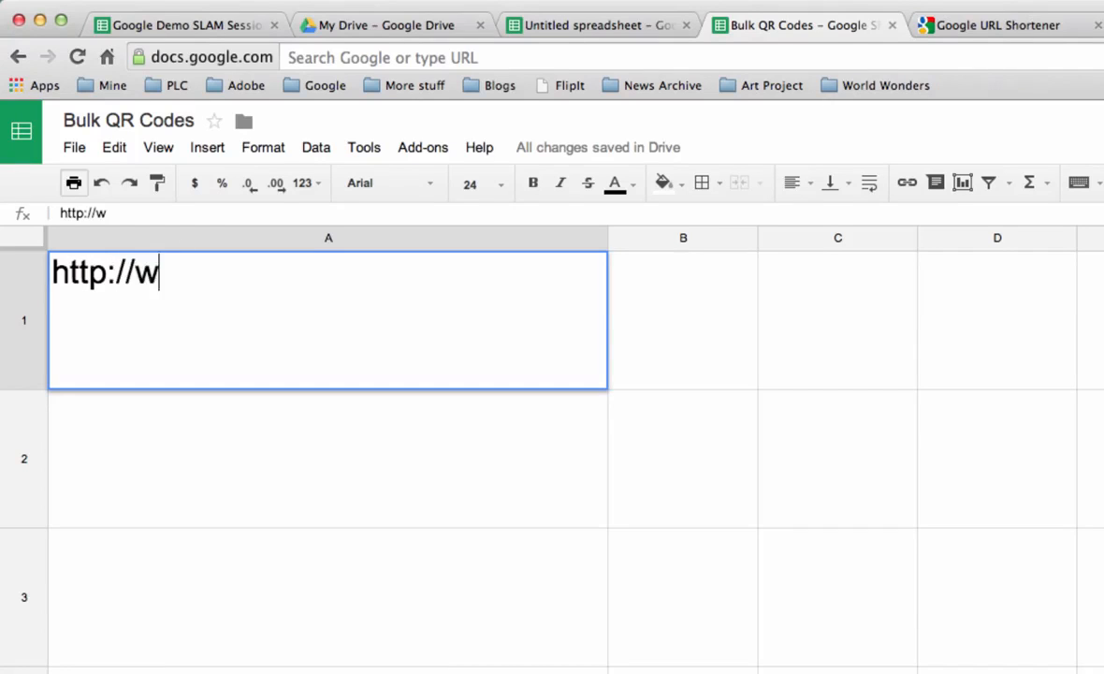
type("ww.google.com")
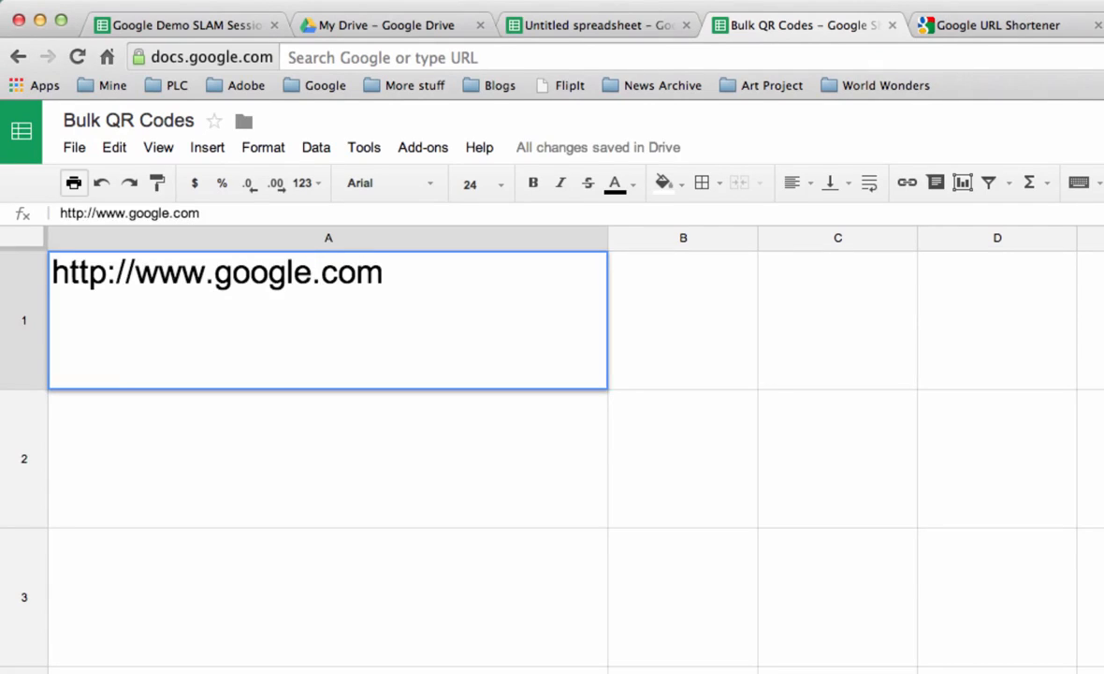
key("Return")
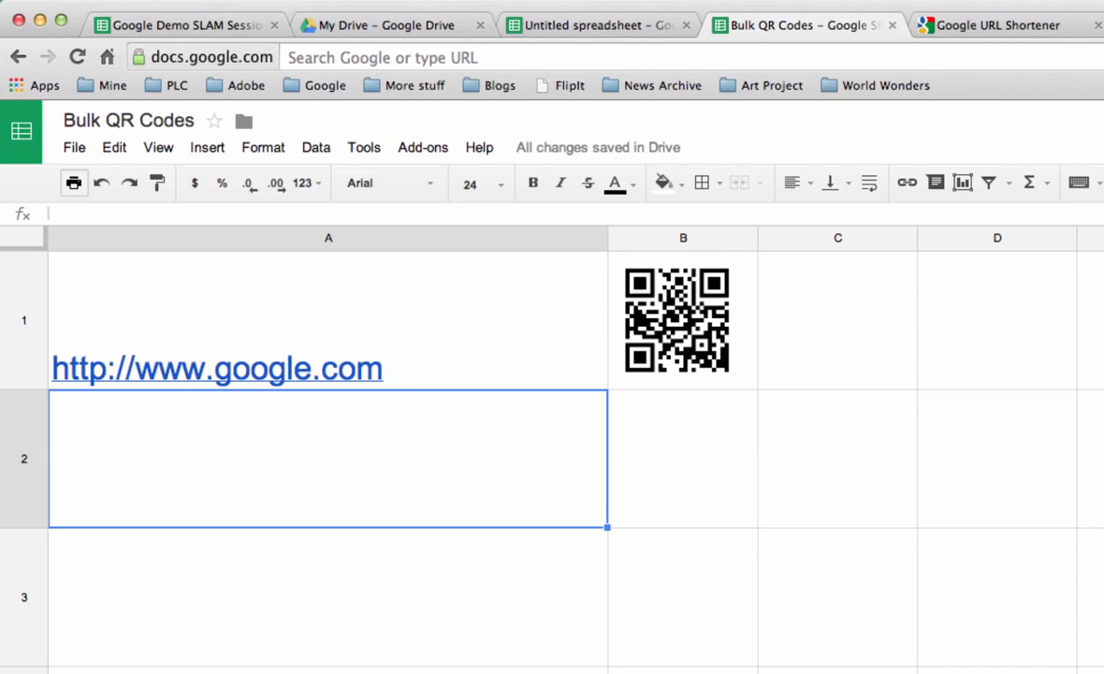
left_click(371, 307)
key("Delete")
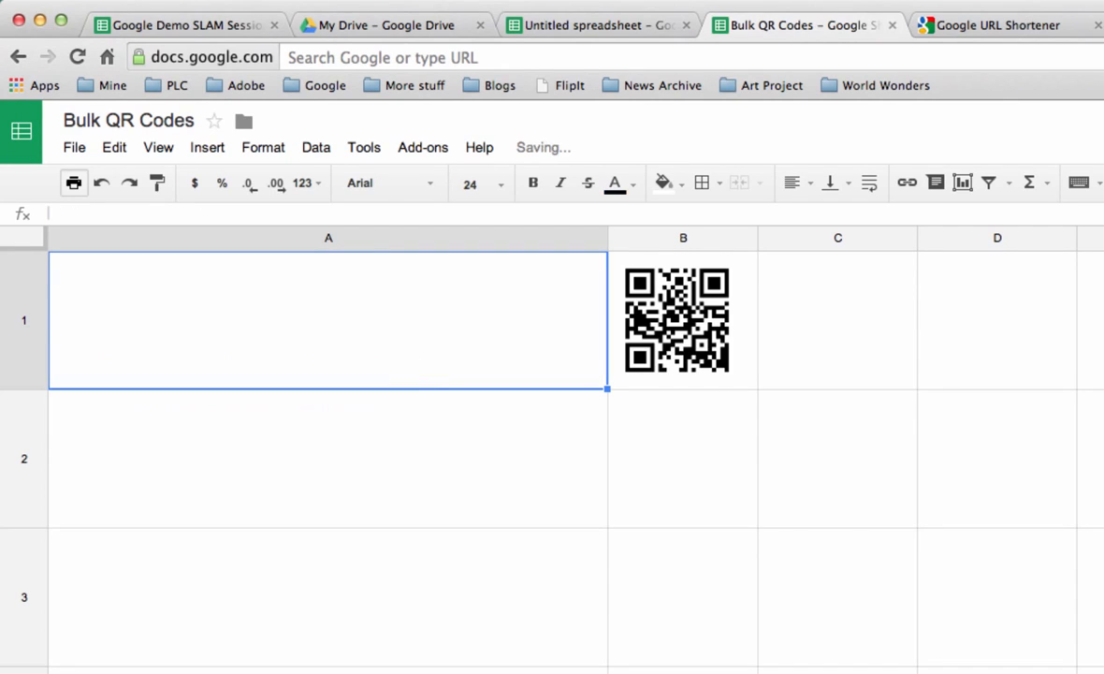
Step: Copy the SLAM Session 9 G+ Profile links (E24:E33) from the Slamsheet and paste them into Bulk QR Codes starting at A1
left_click(613, 27)
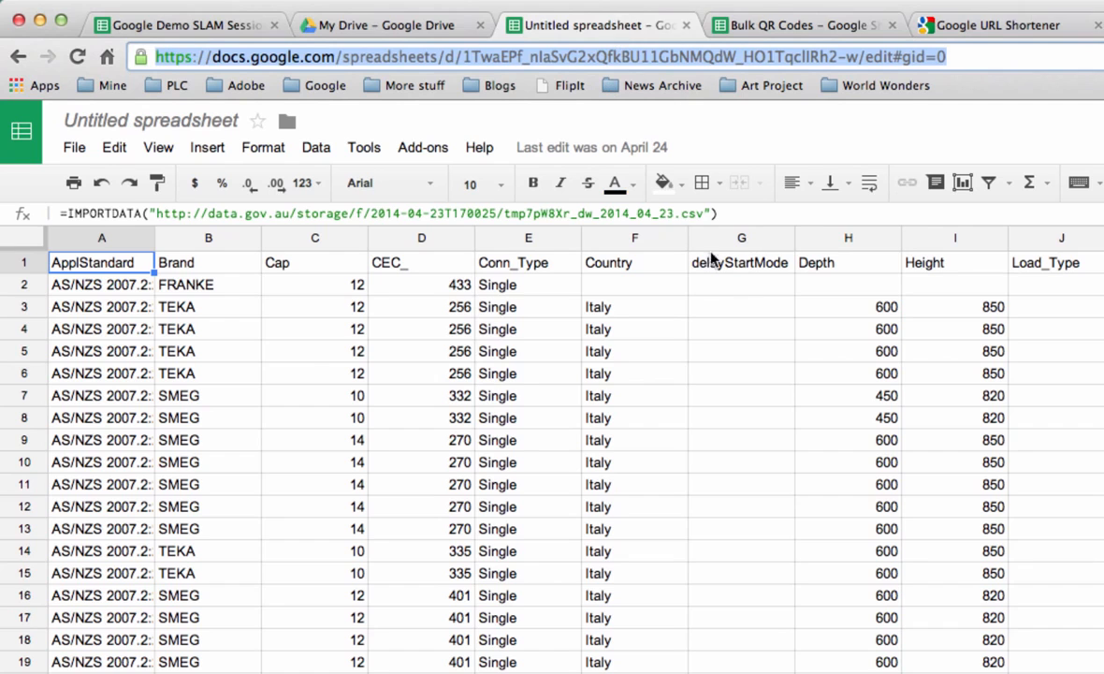
left_click(187, 27)
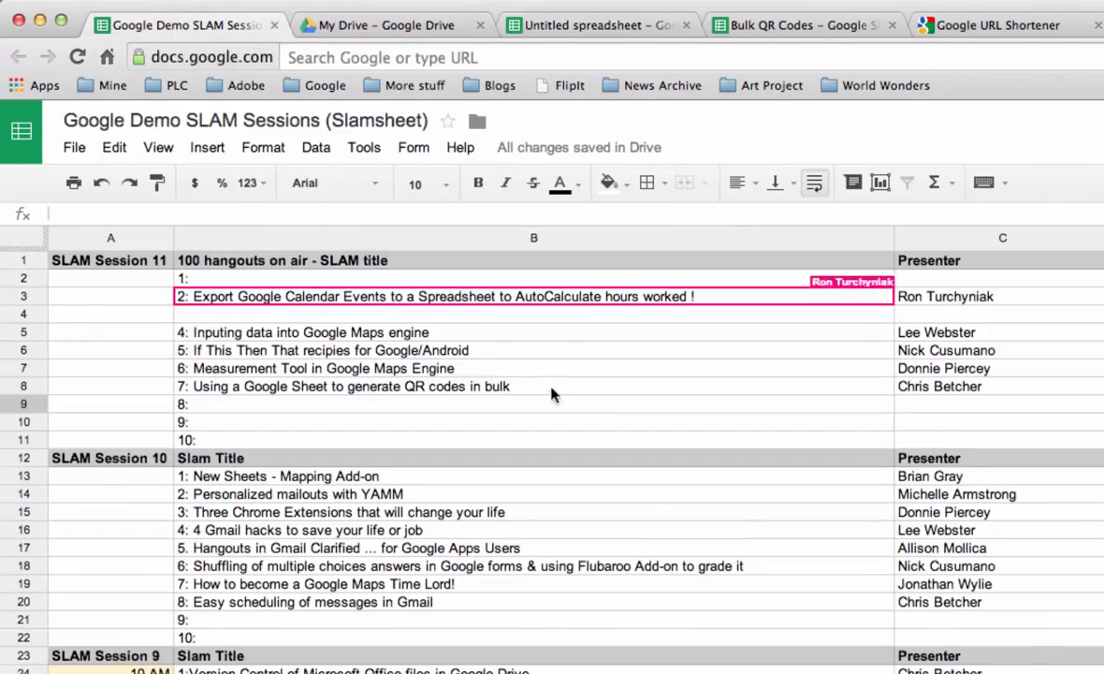
left_click(837, 342)
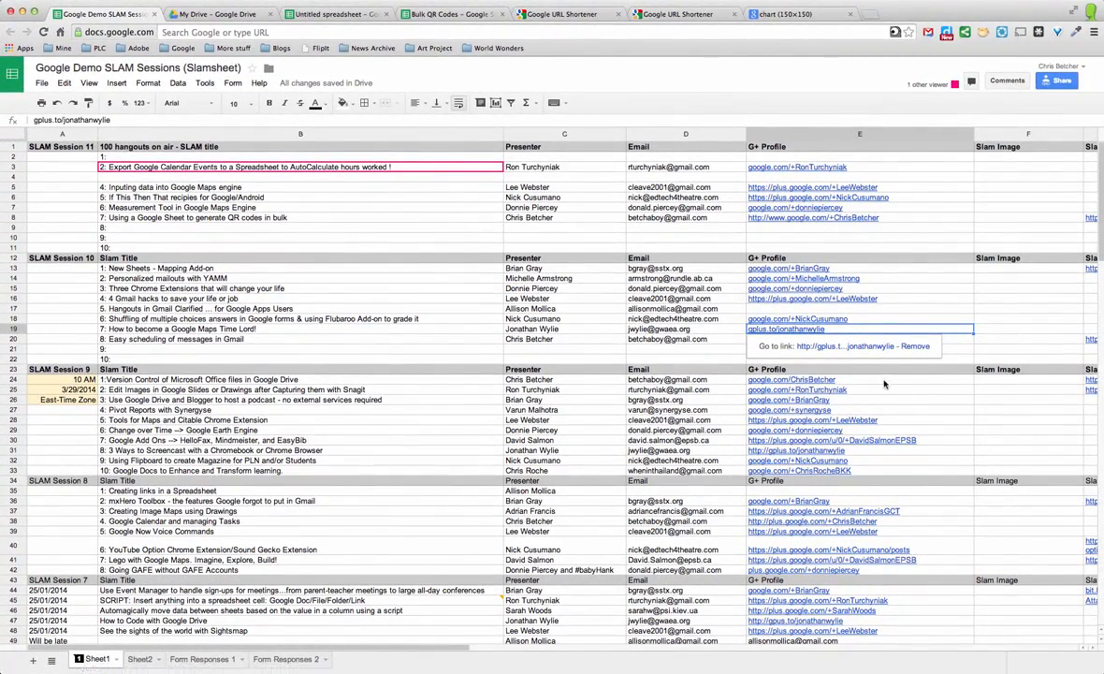
left_click_drag(824, 379, 903, 475)
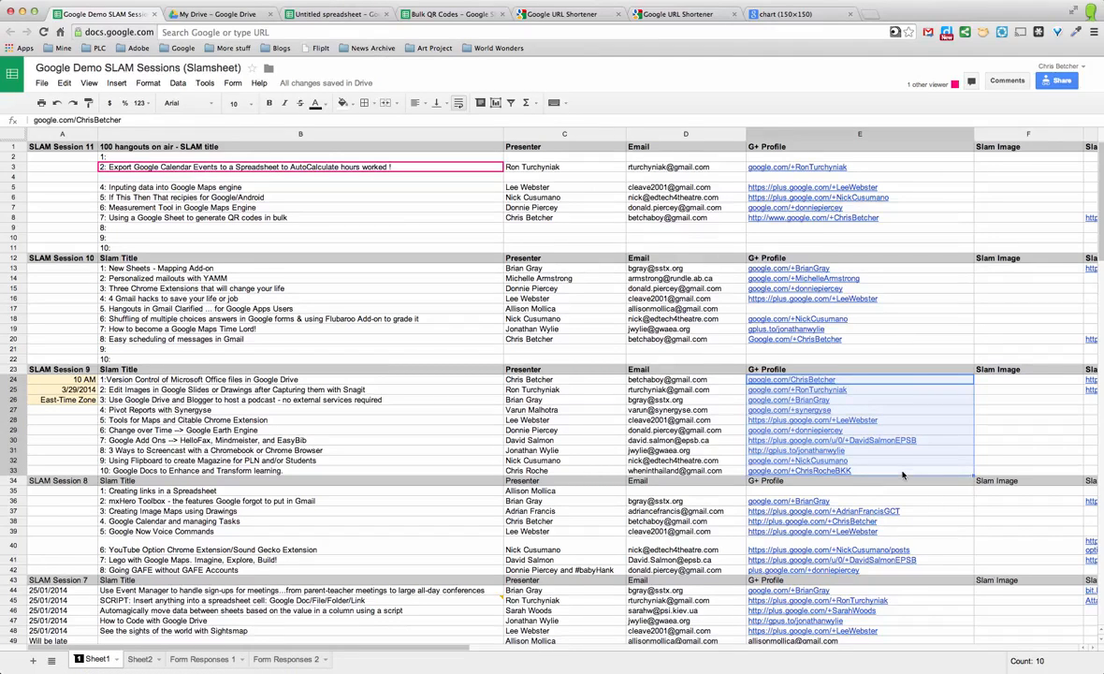
left_click(447, 14)
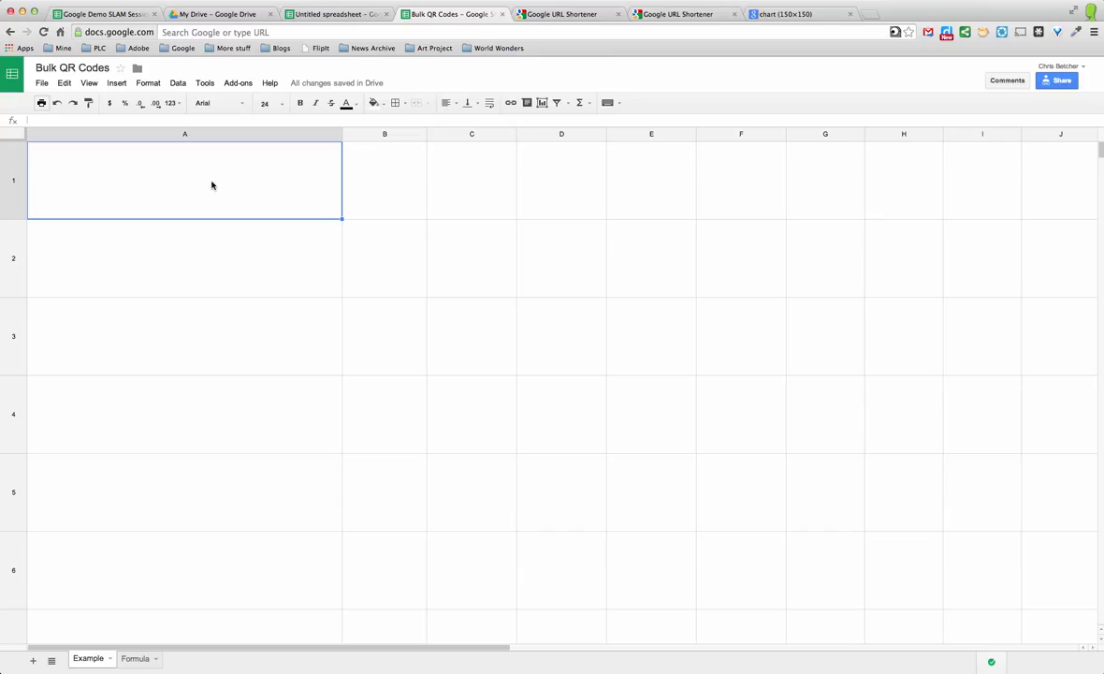
key("ctrl+v")
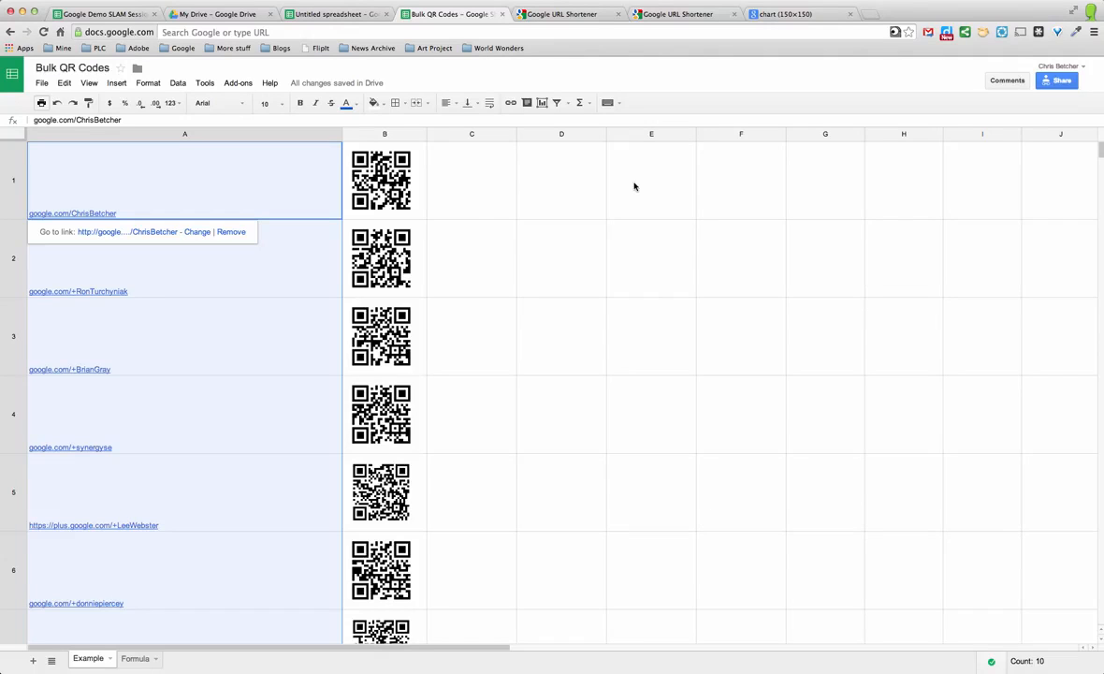
Step: Compare the address of the generated QR chart with the formula in cell B1 of Bulk QR Codes
left_click(678, 15)
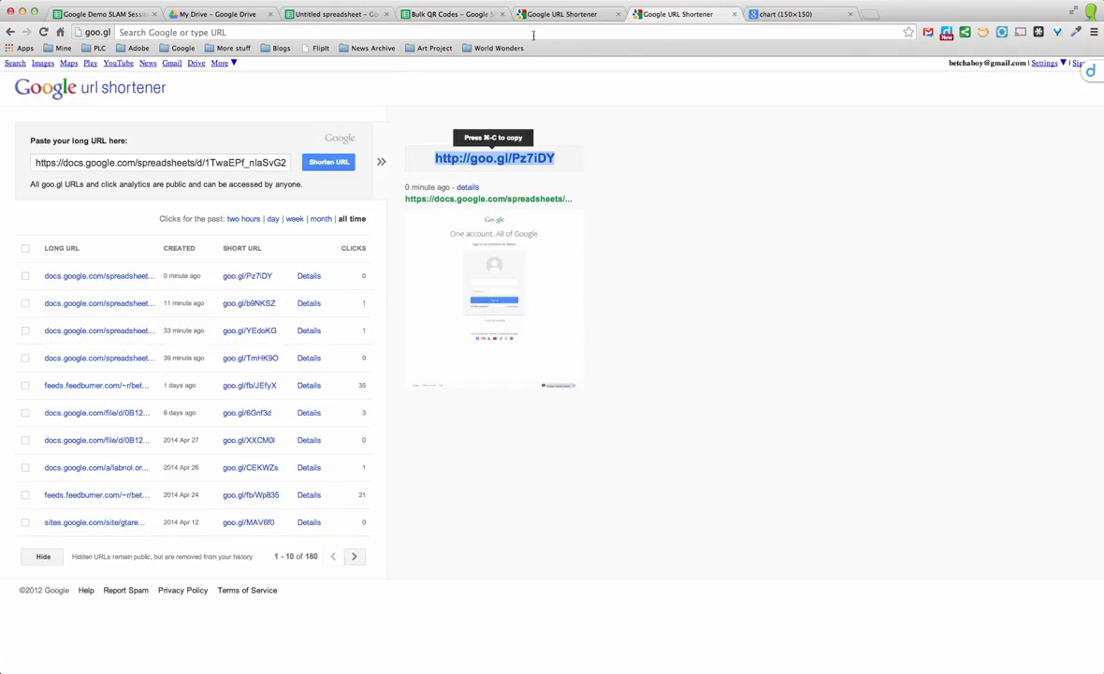
left_click(791, 14)
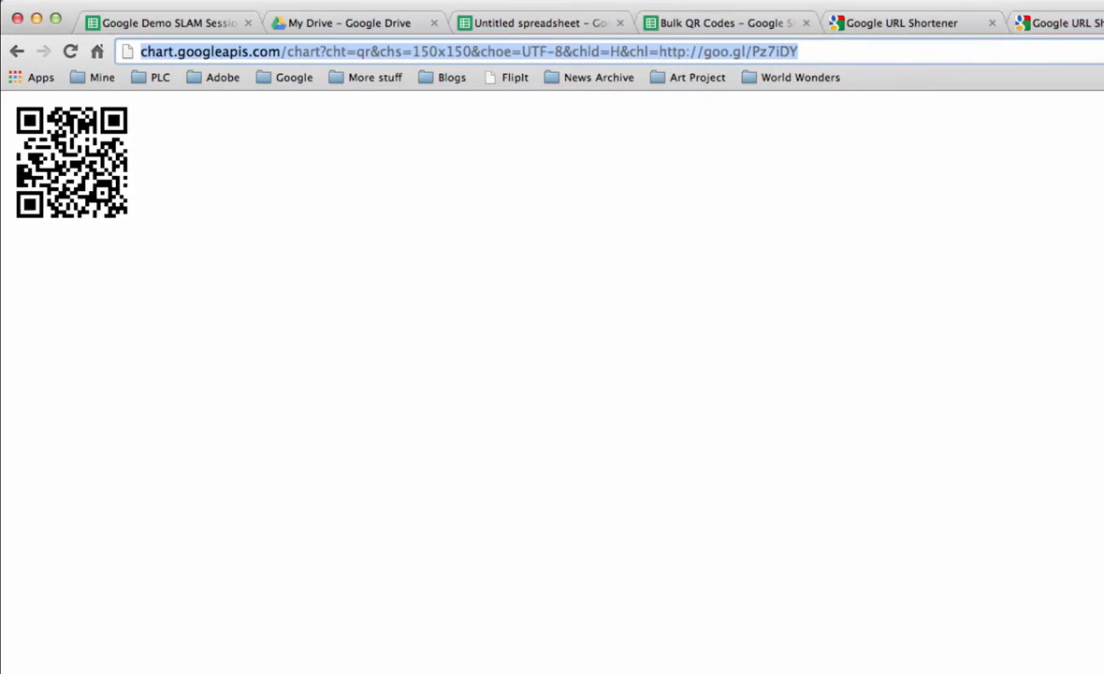
left_click(696, 31)
left_click(605, 298)
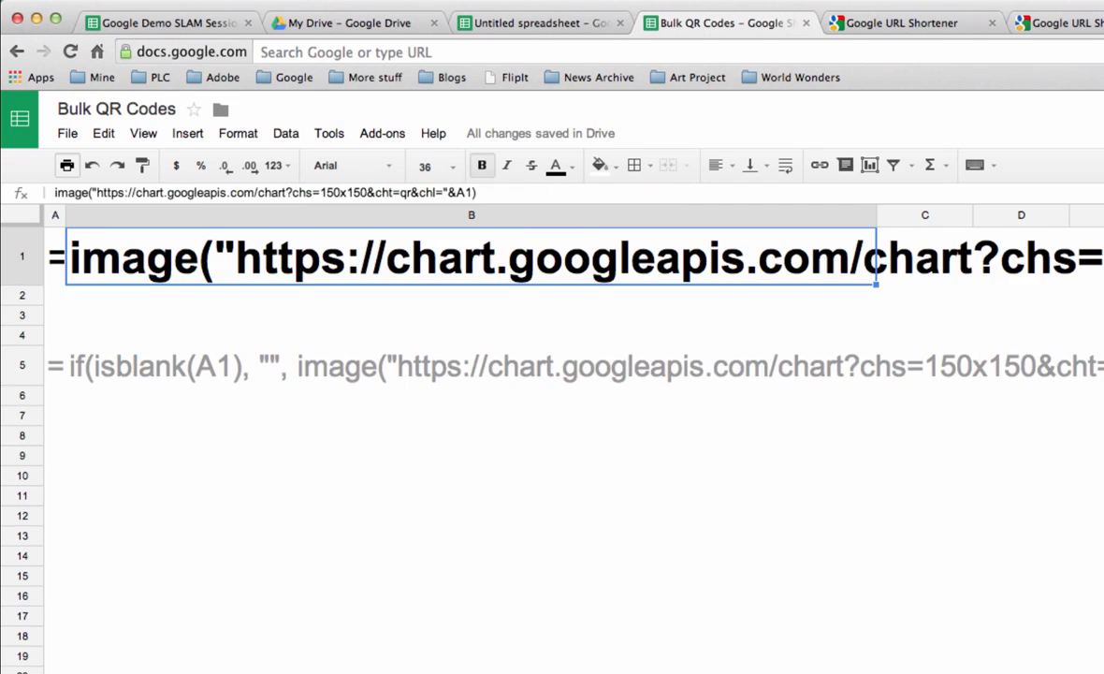
Step: Examine the image and if(isblank) formulas on the Formula sheet and compare them with the formula in B1 of the Example sheet
left_click(377, 638)
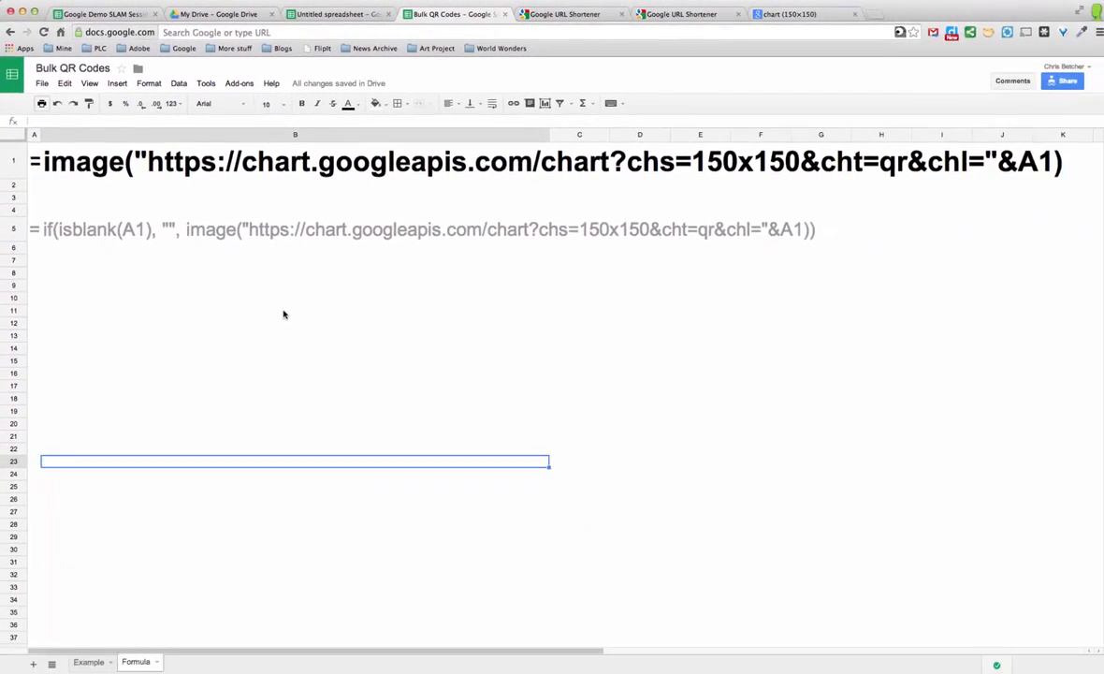
left_click(448, 497)
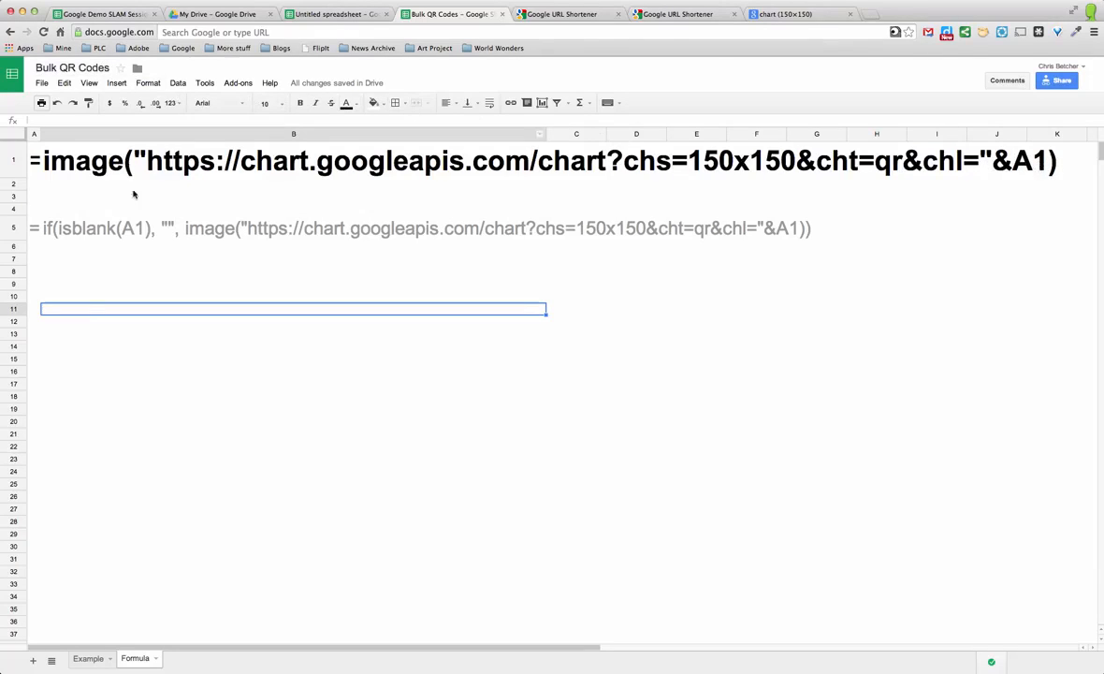
left_click(88, 658)
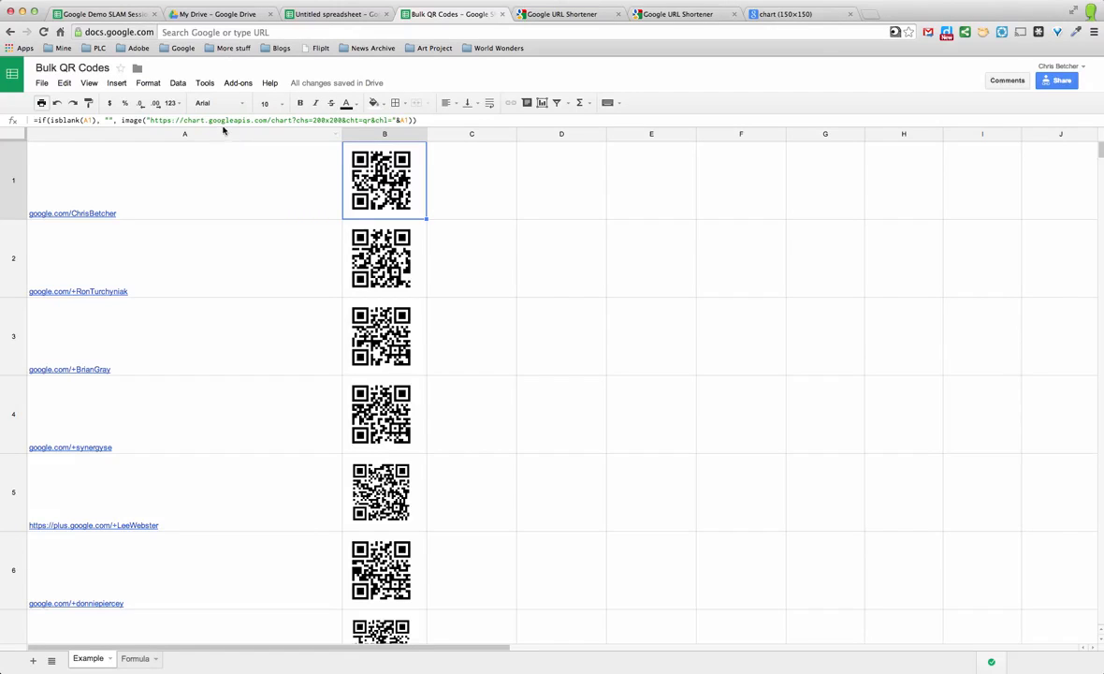
left_click(136, 659)
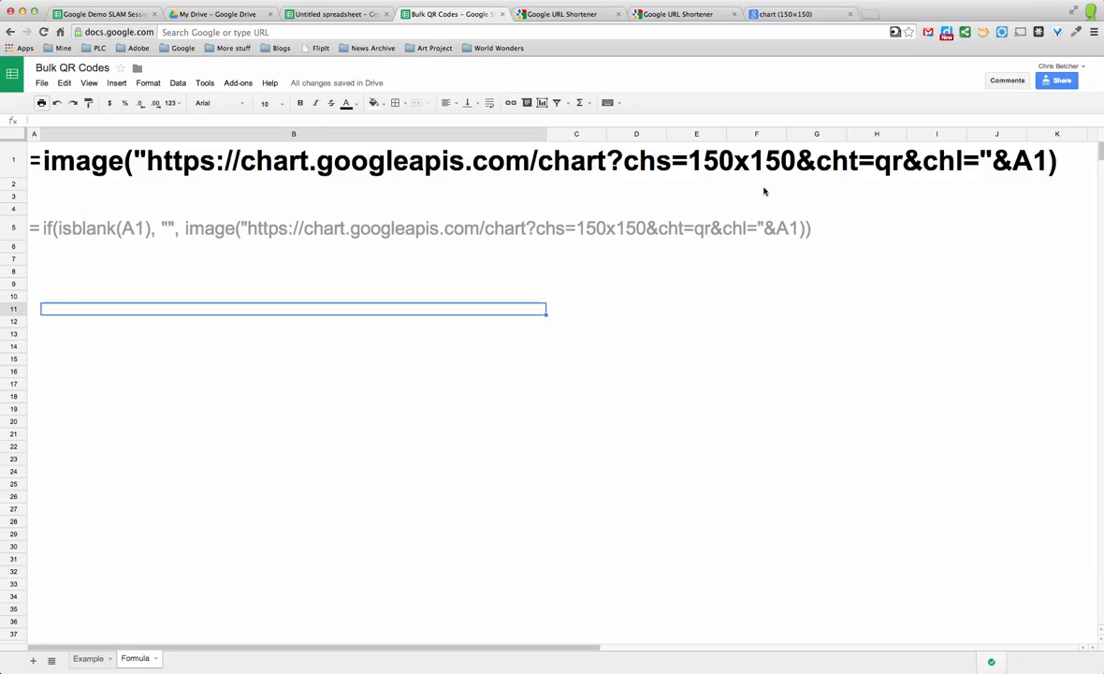
left_click(41, 237)
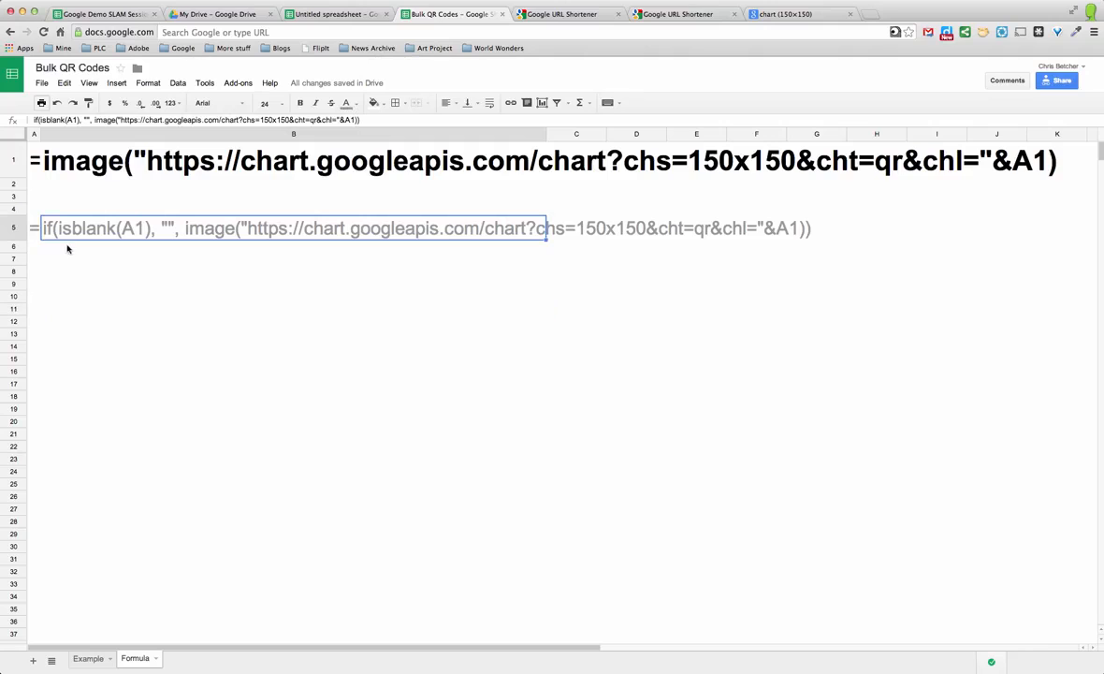
left_click(116, 294)
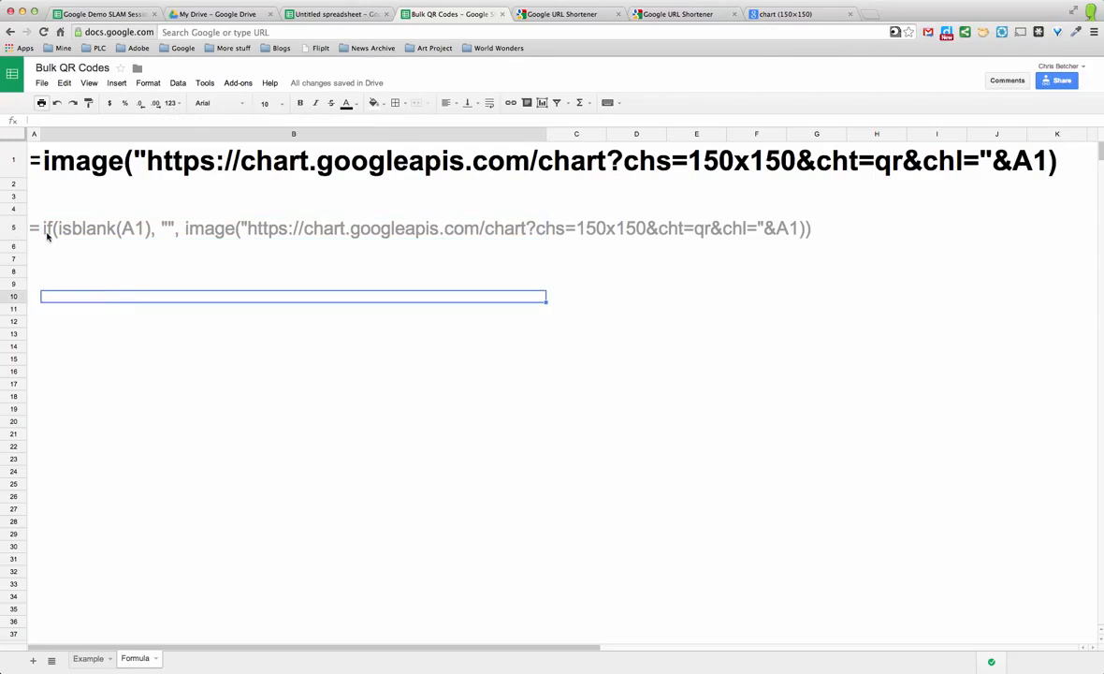